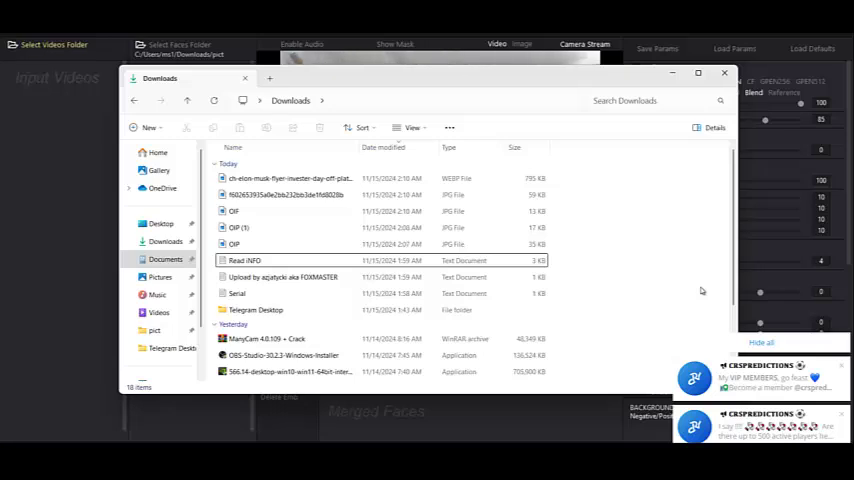
- Select the two downloaded JPG images, then minimize the Downloads window to return to Rope
click(239, 183)
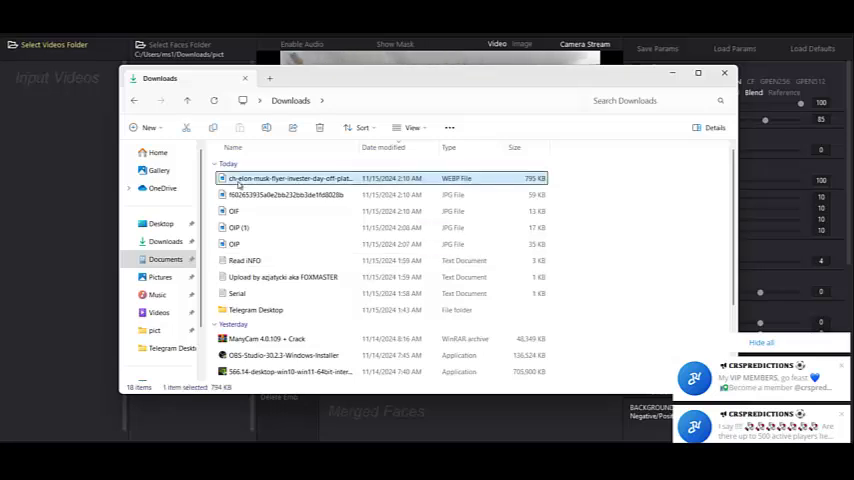
click(241, 195)
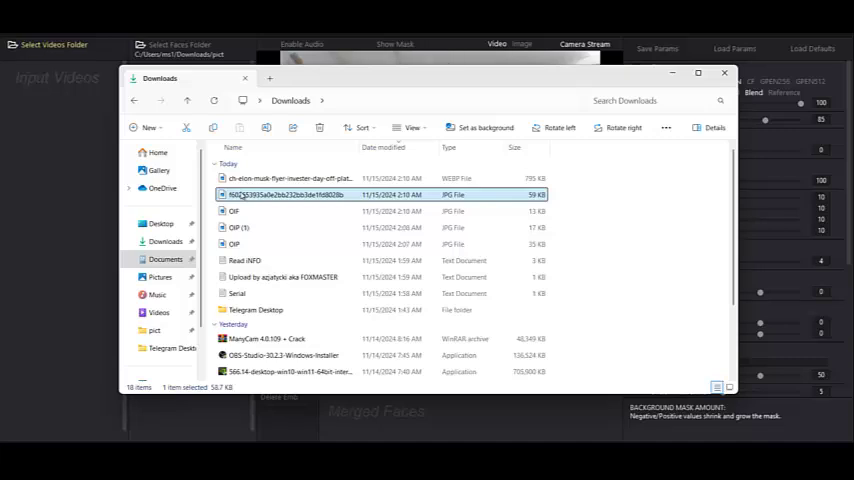
click(671, 74)
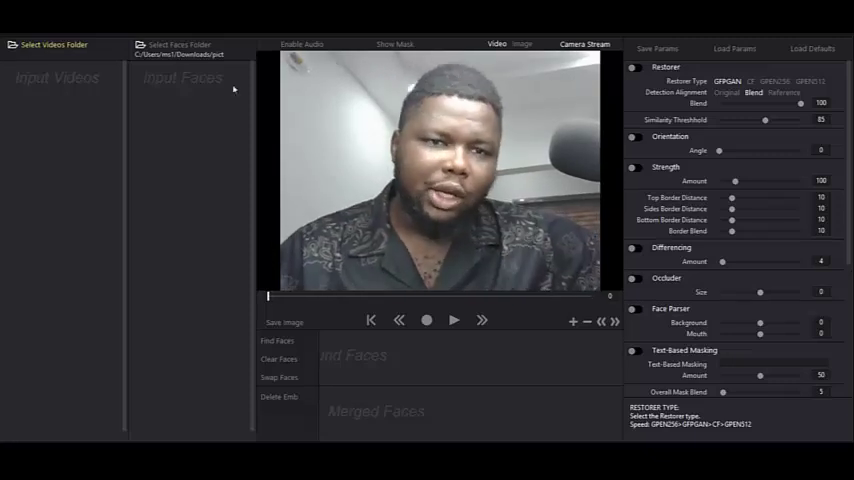
- Set the pictures folder in Downloads as Rope's source faces folder
click(175, 46)
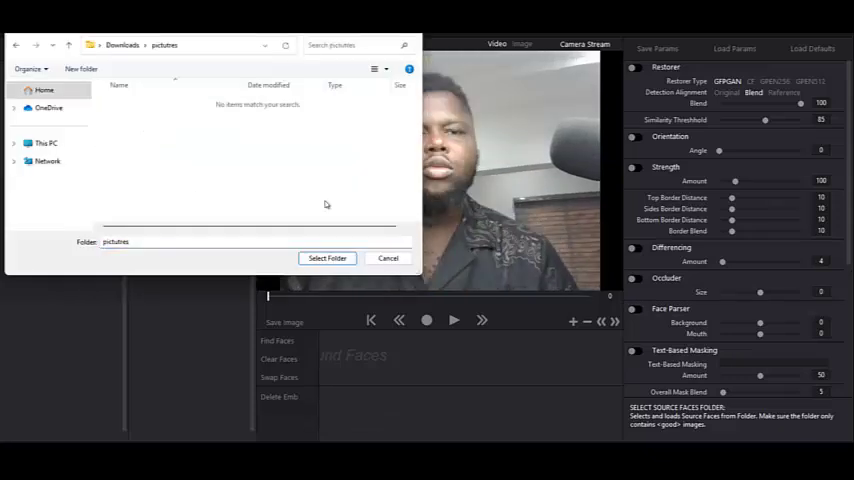
click(337, 260)
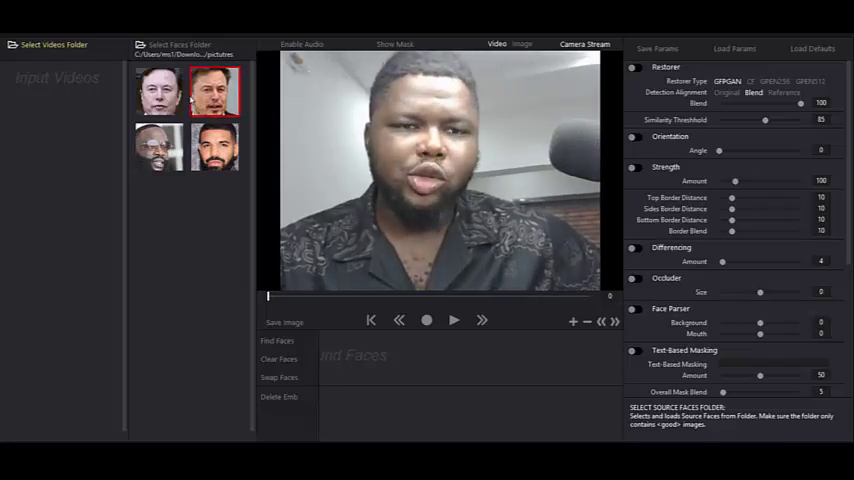
- Detect the webcam face, set it as the target, and choose the bottom-right bearded source face
click(214, 92)
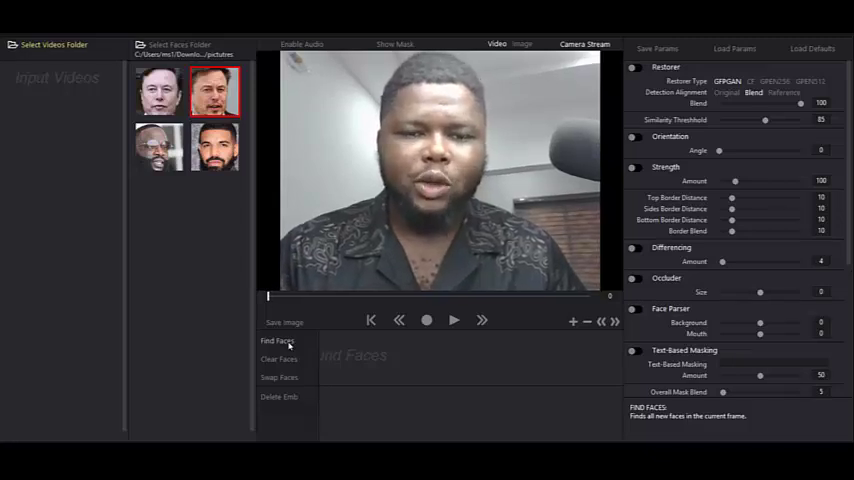
click(289, 343)
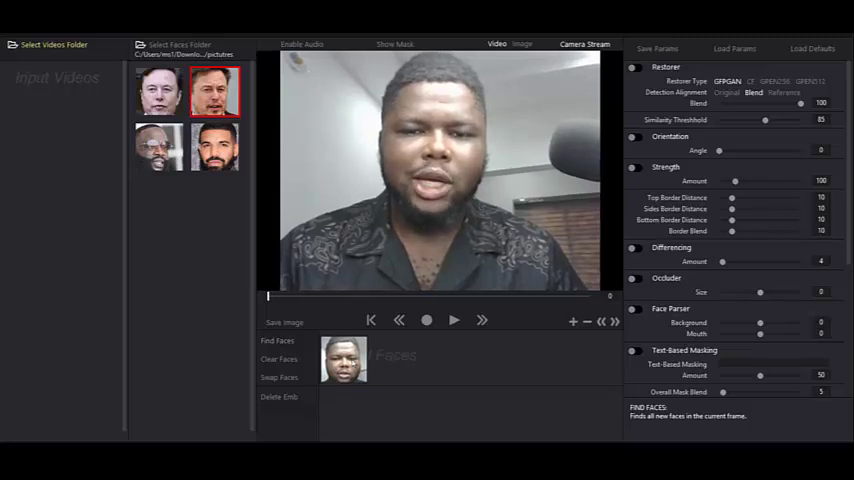
click(343, 358)
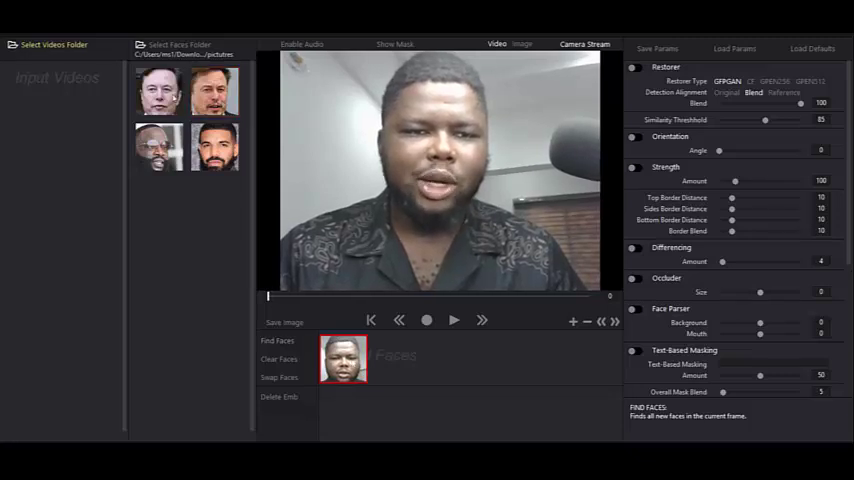
click(160, 91)
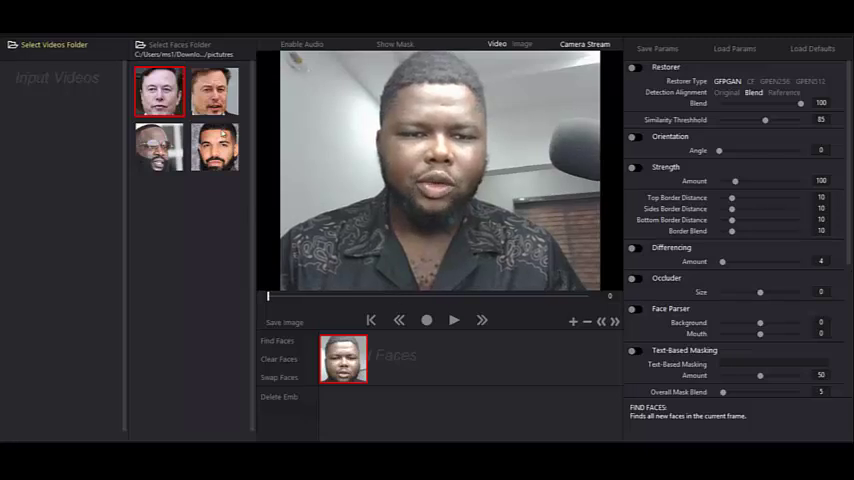
click(215, 147)
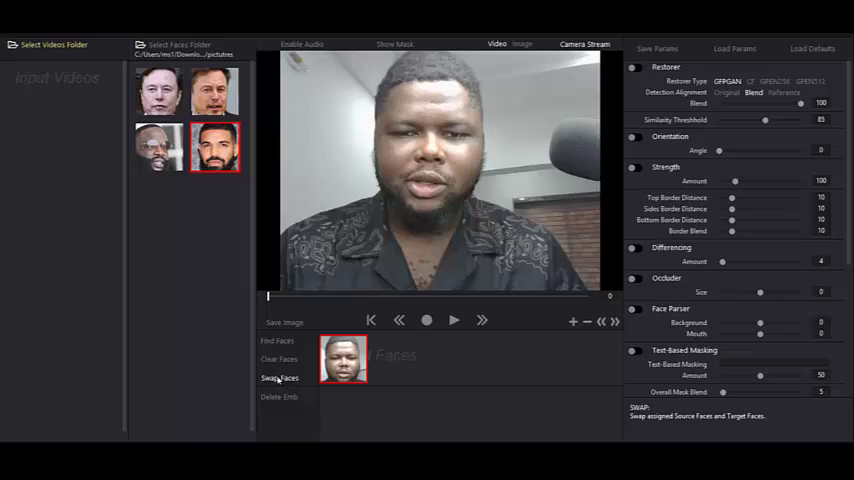
- Turn on Swap Faces so the live webcam face becomes the bearded source face
click(279, 378)
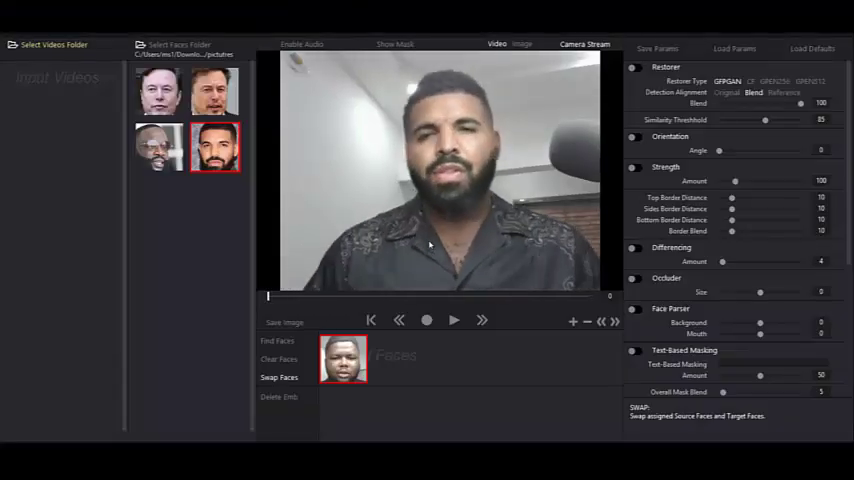
- Enable Restorer, Differencing and Face Parser, and swap to the clean-shaven top-right face
click(635, 67)
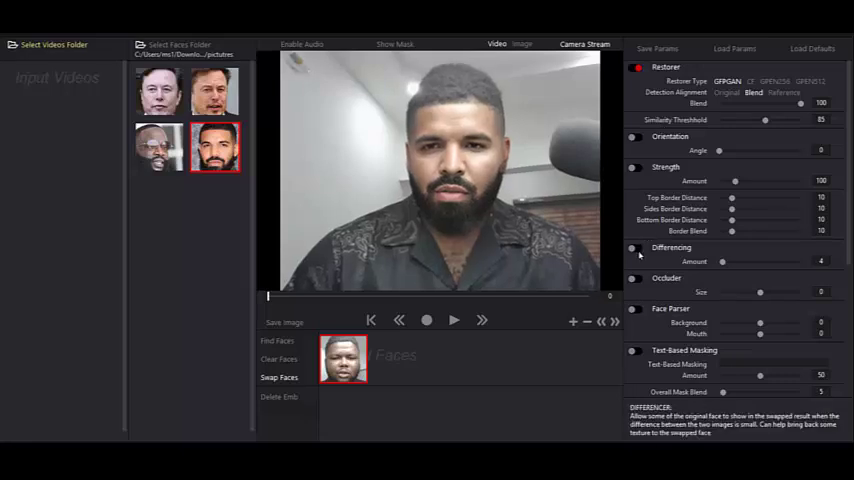
click(634, 249)
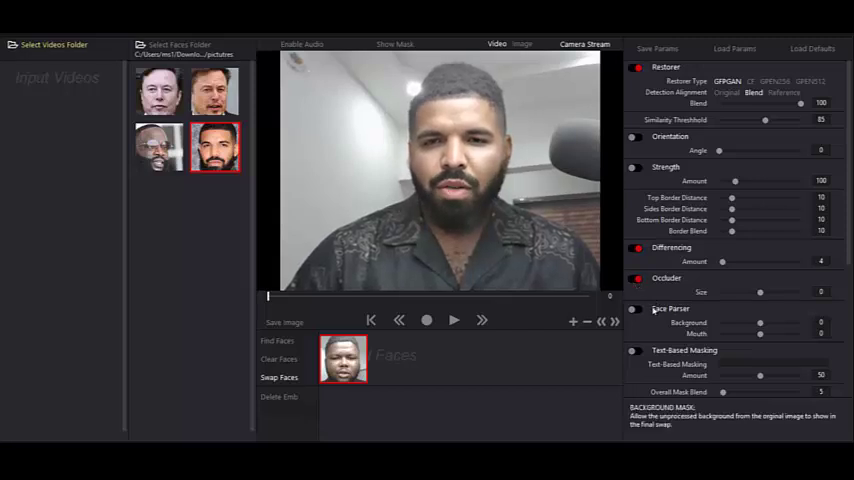
click(636, 310)
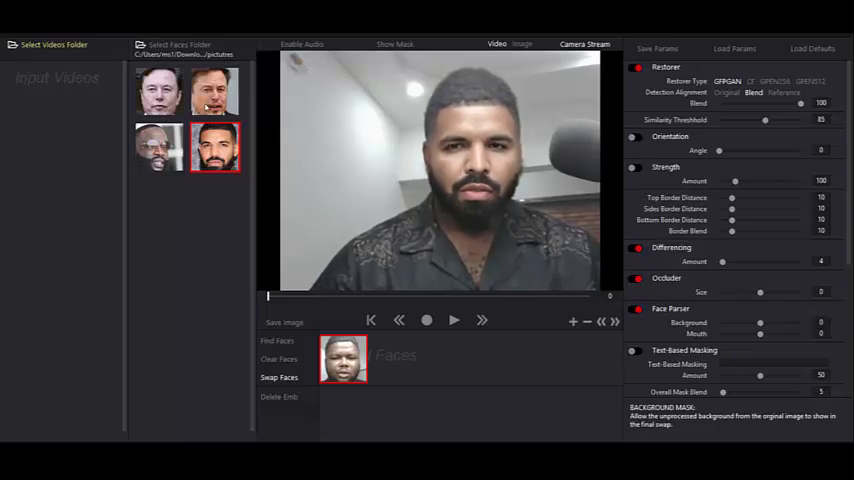
click(206, 107)
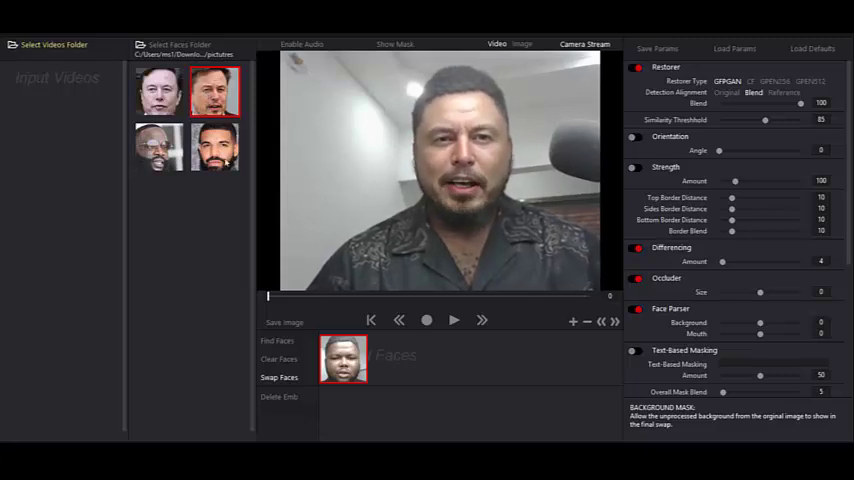
- Try the bottom-right, top-right, top-left and top-right faces, ending on the bottom-left face
click(225, 158)
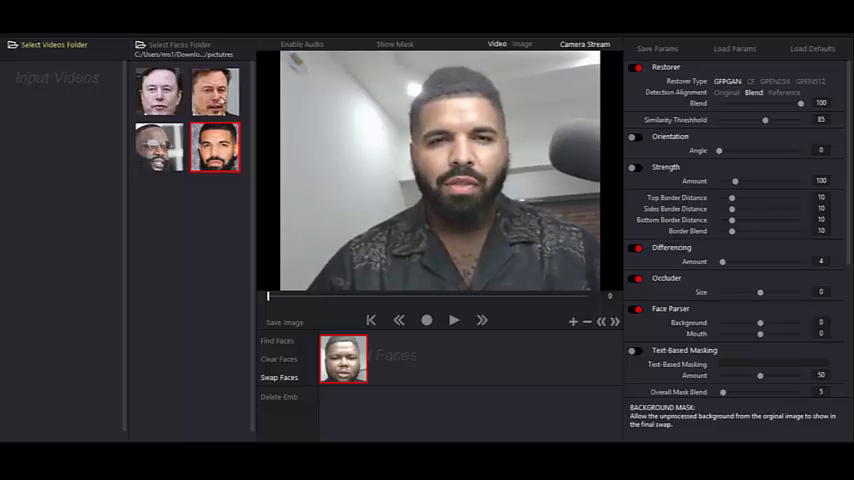
click(226, 107)
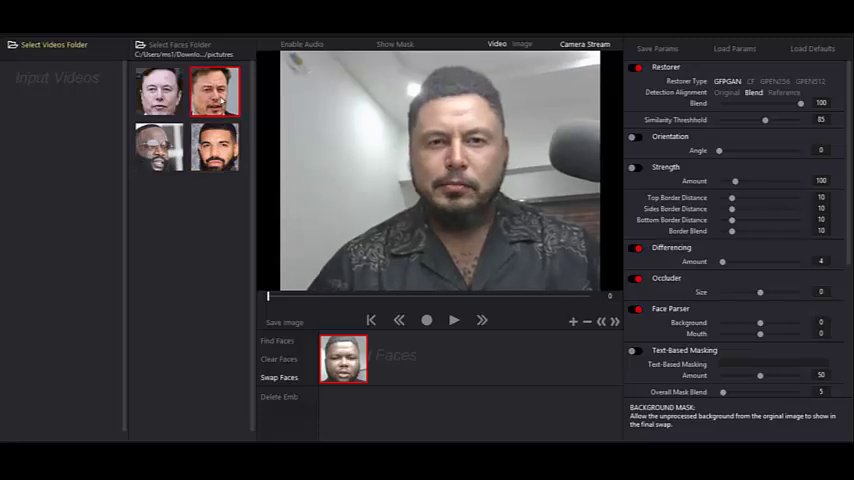
click(172, 90)
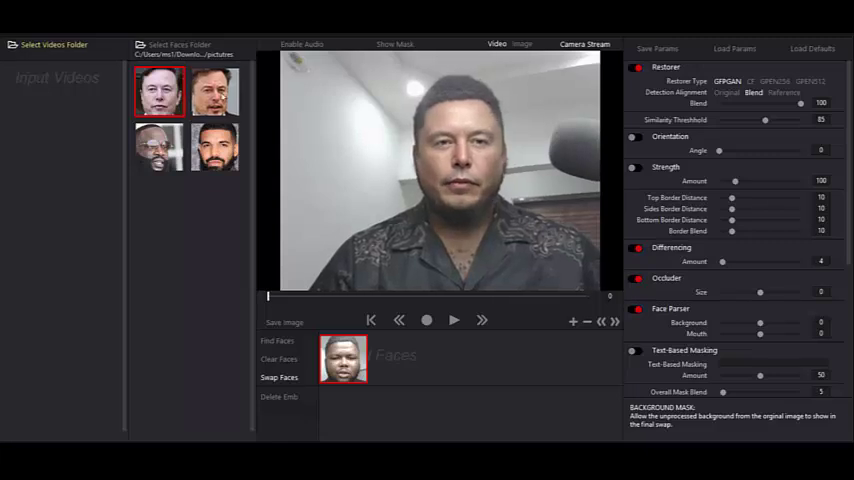
click(215, 91)
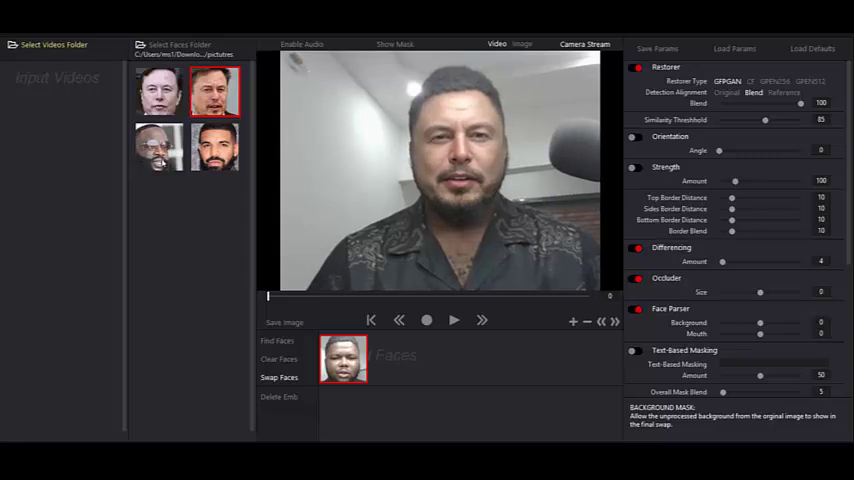
click(162, 133)
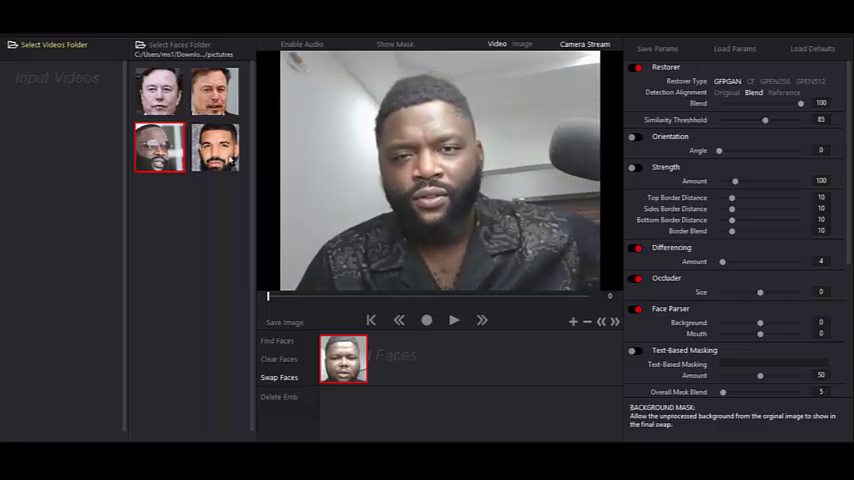
- Cycle through bottom-right, top-right, top-left, bottom-left and top-right faces, ending bottom-right
click(230, 158)
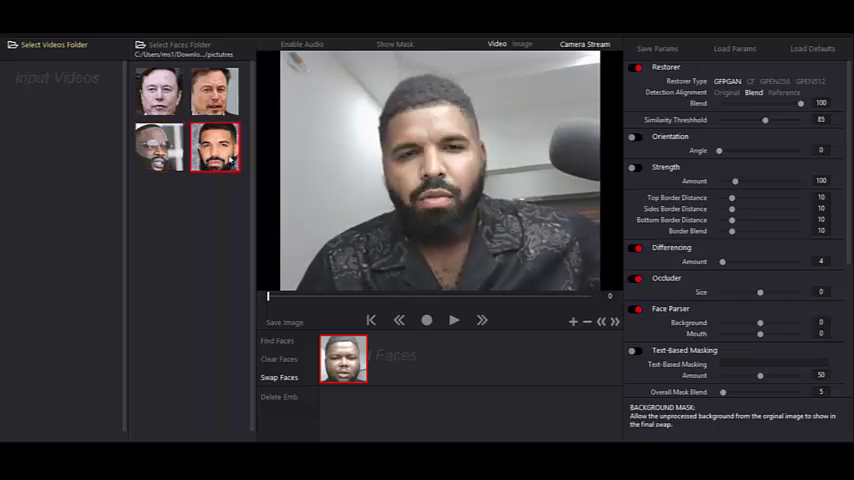
click(211, 105)
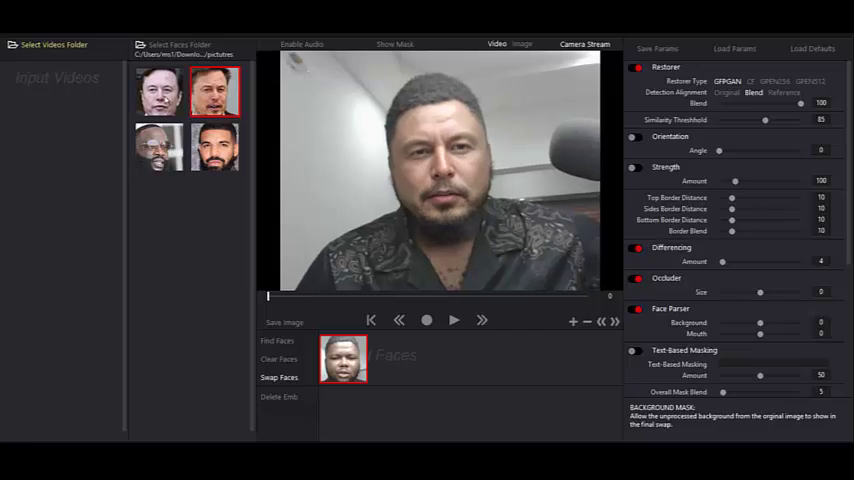
click(160, 92)
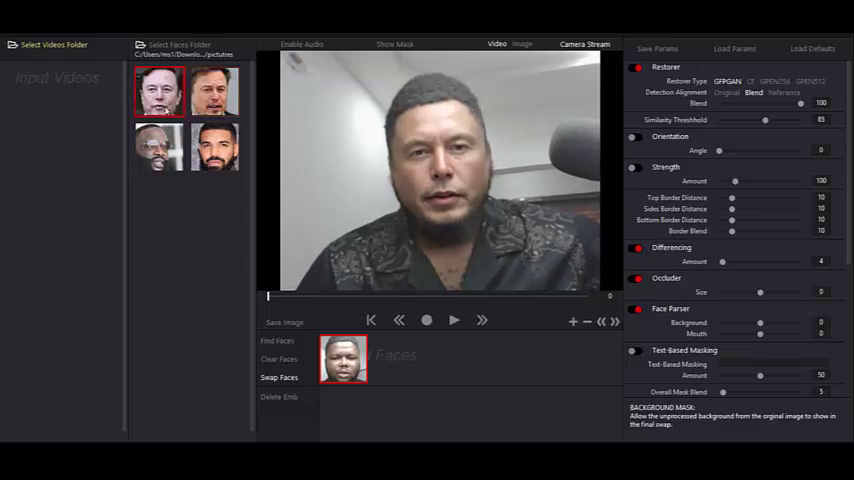
click(168, 156)
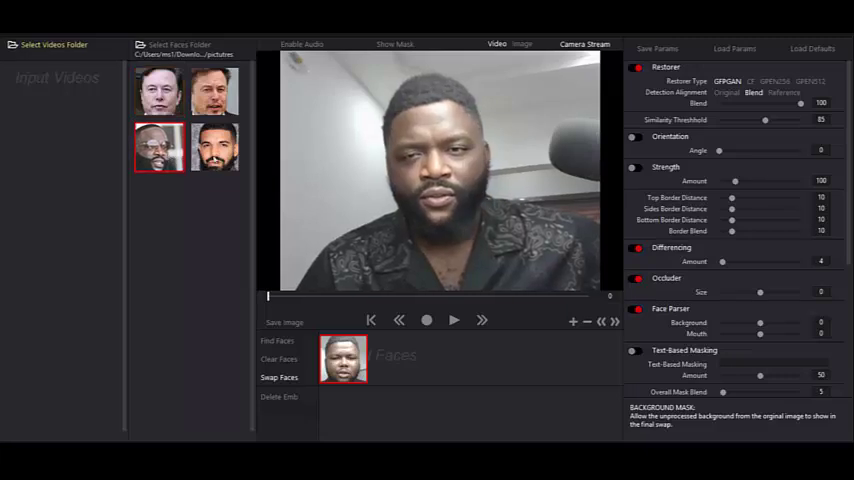
click(218, 95)
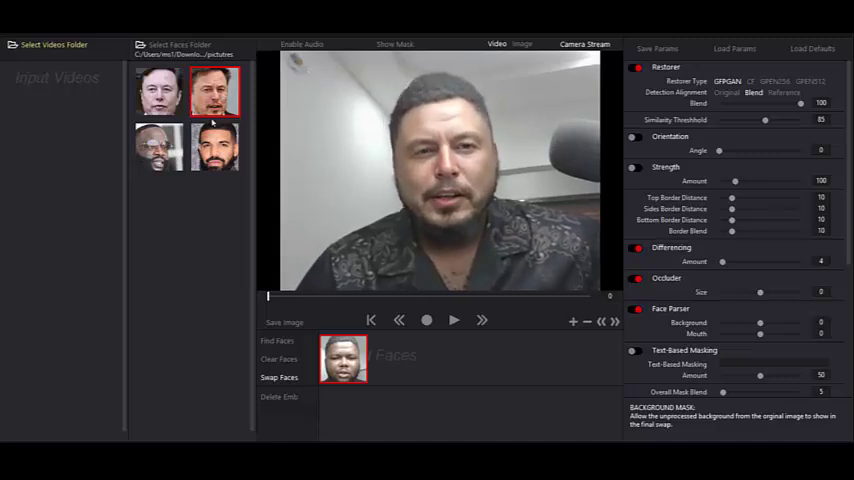
click(217, 133)
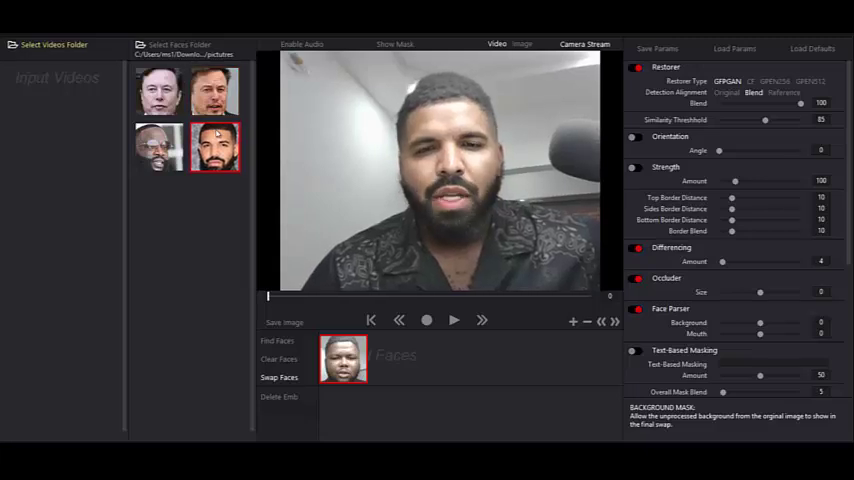